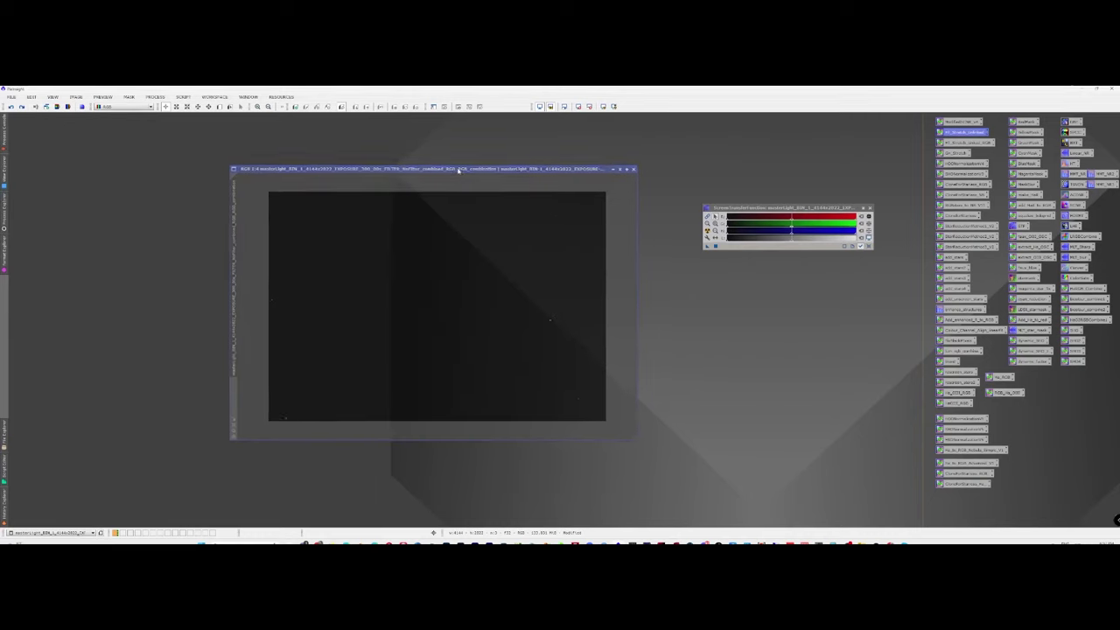
Apply a Ctrl+A STF auto-stretch so the spiral galaxy shows on screen
left_click_drag(462, 169, 466, 171)
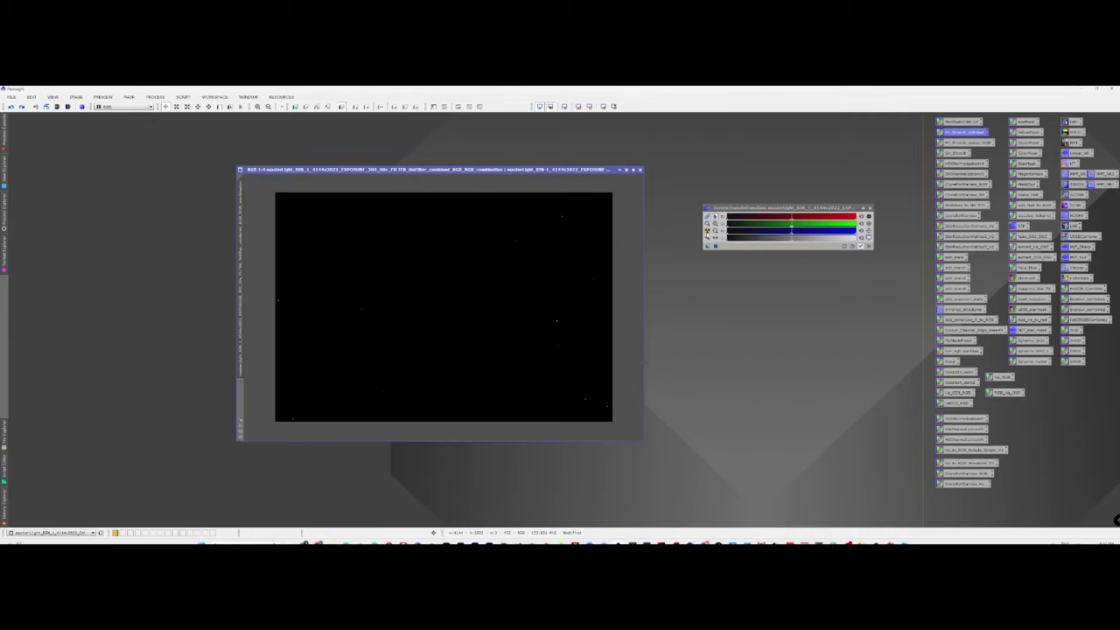
key("ctrl+a")
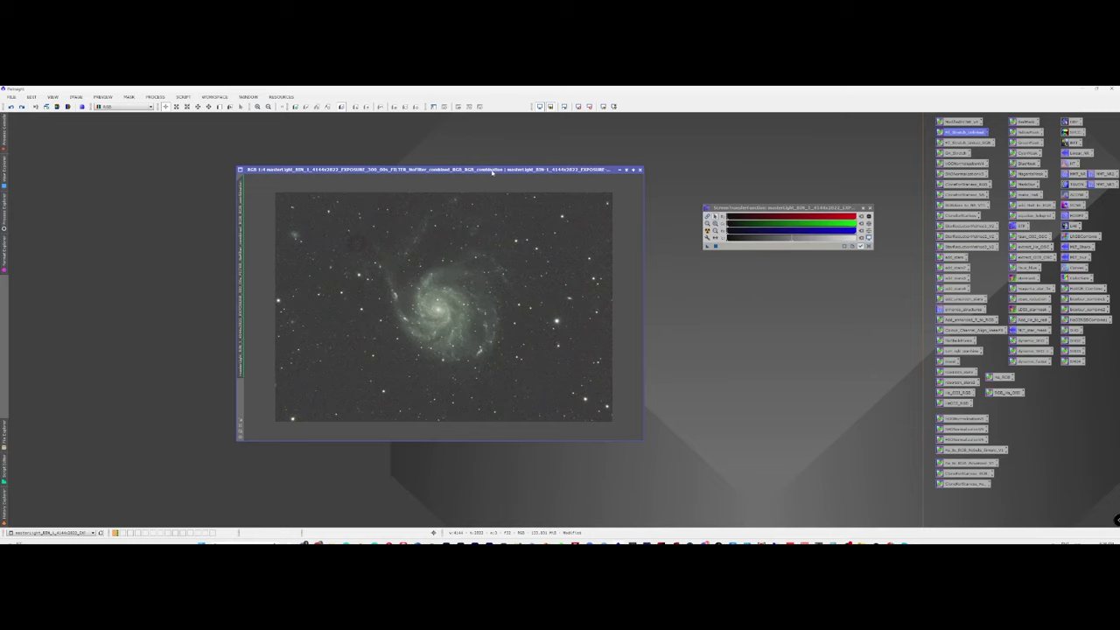
Reset the screen stretch, apply the saved HT_Stretch icon to the galaxy, and select other saved processes
double_click(1070, 163)
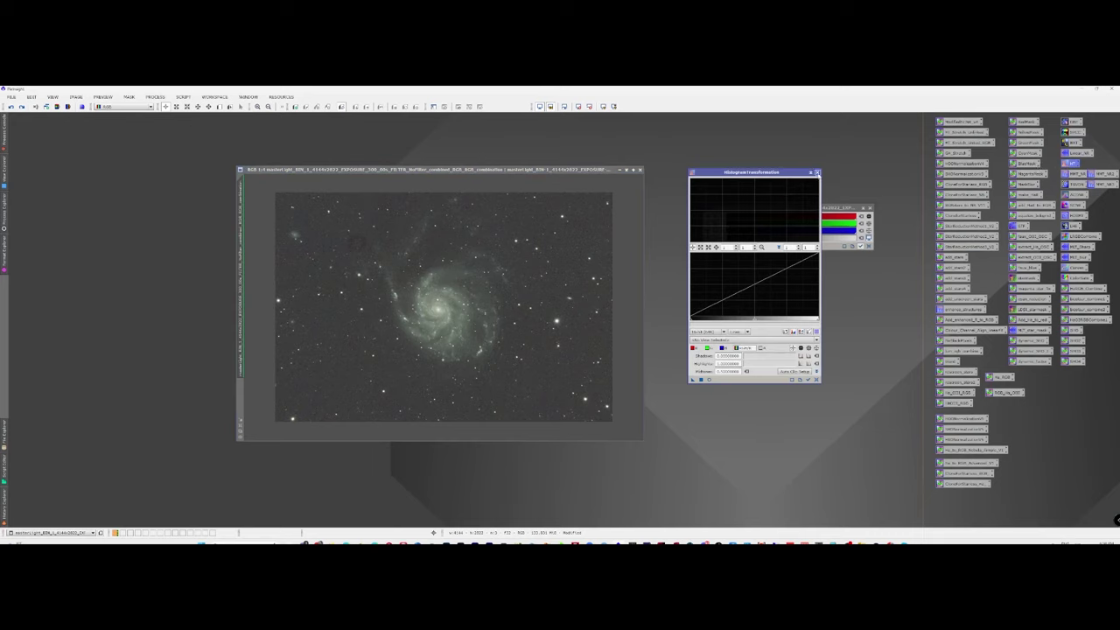
left_click(818, 173)
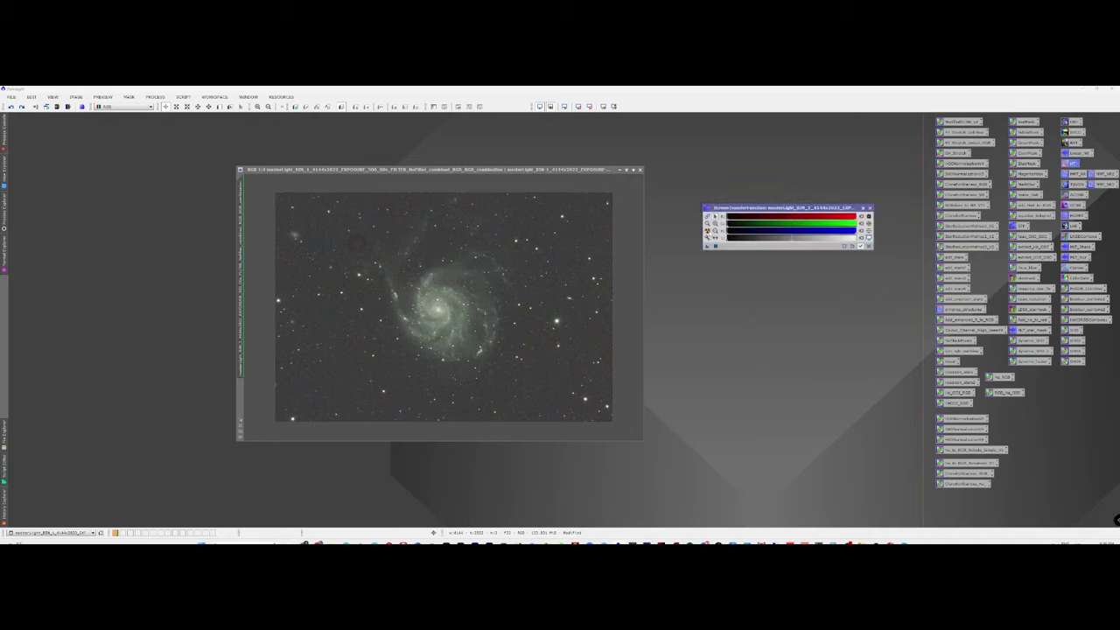
left_click(707, 237)
left_click_drag(962, 131, 481, 256)
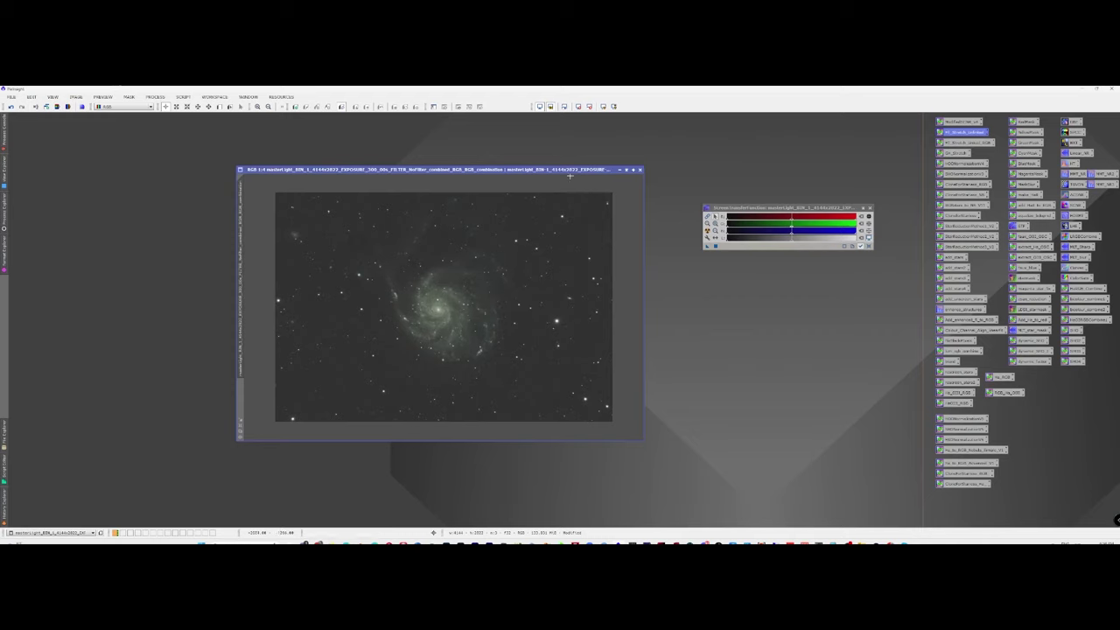
left_click(1072, 124)
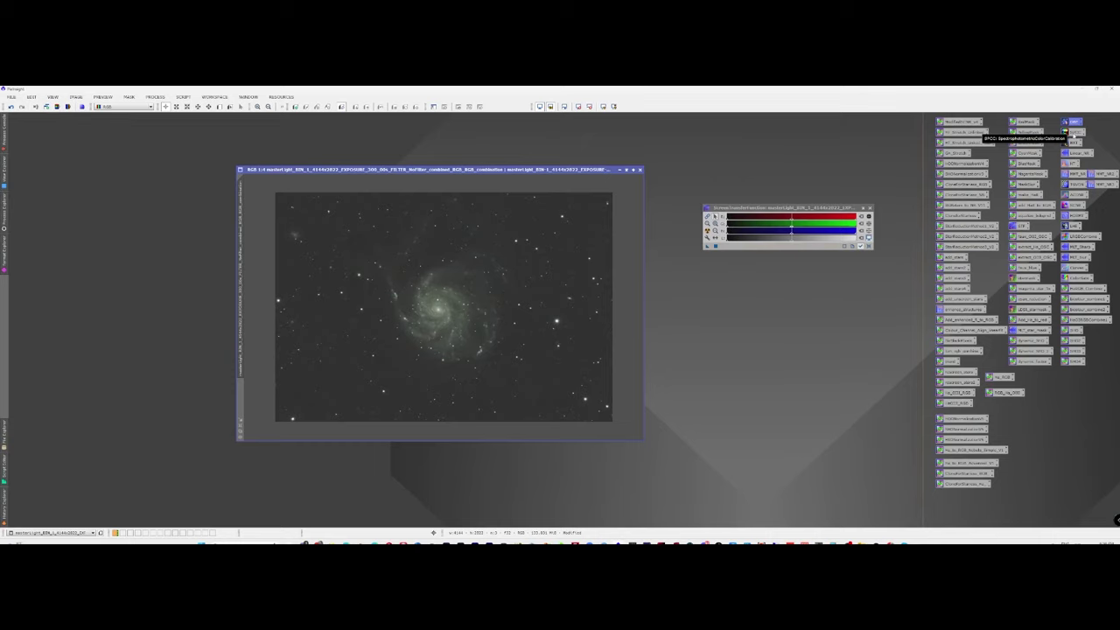
left_click(1073, 142)
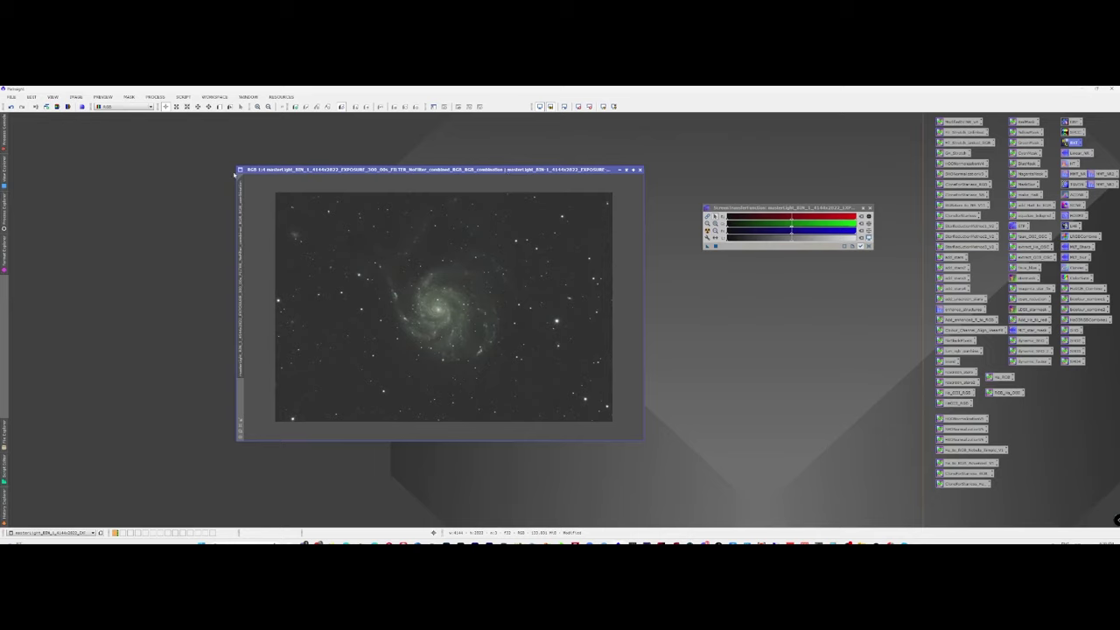
Undo the trial stretch and run NoiseXTerminator on the auto-stretched galaxy image
left_click(11, 106)
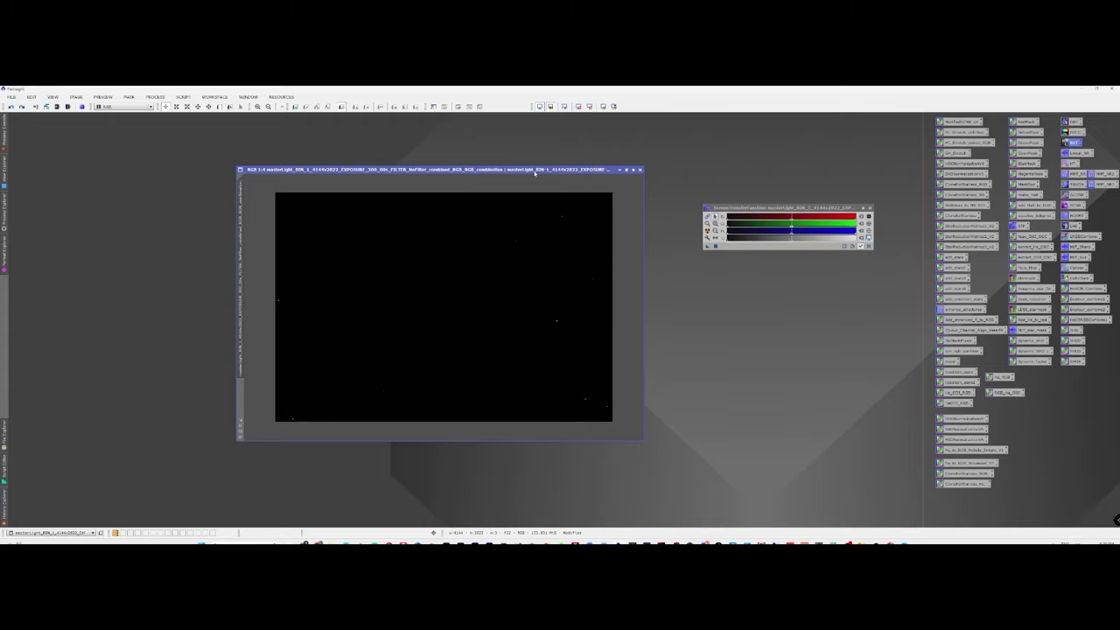
left_click(155, 97)
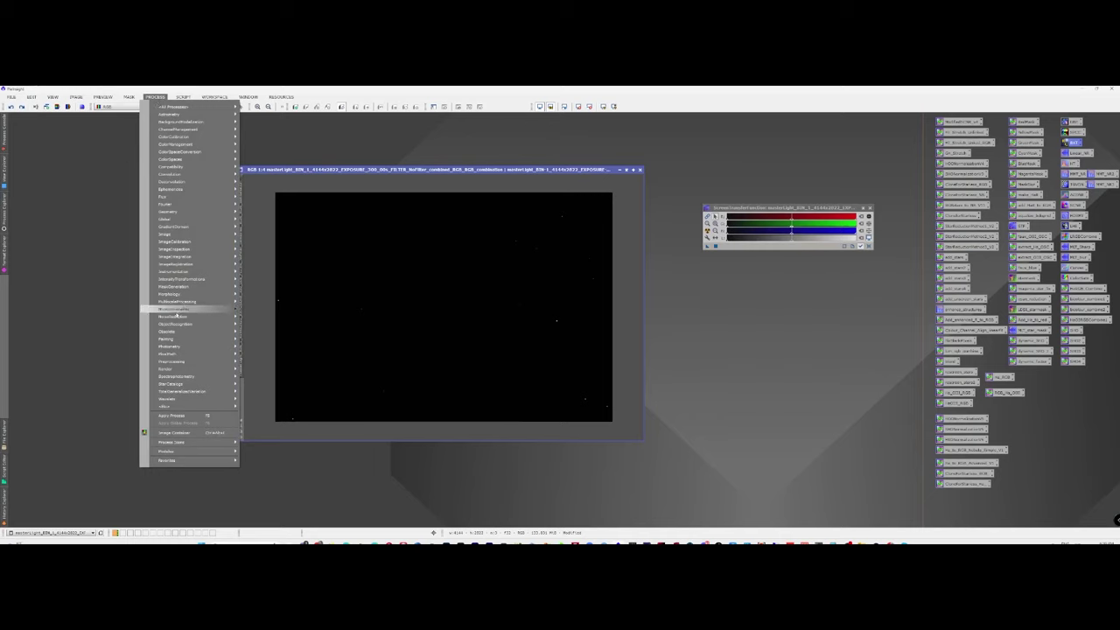
left_click(659, 265)
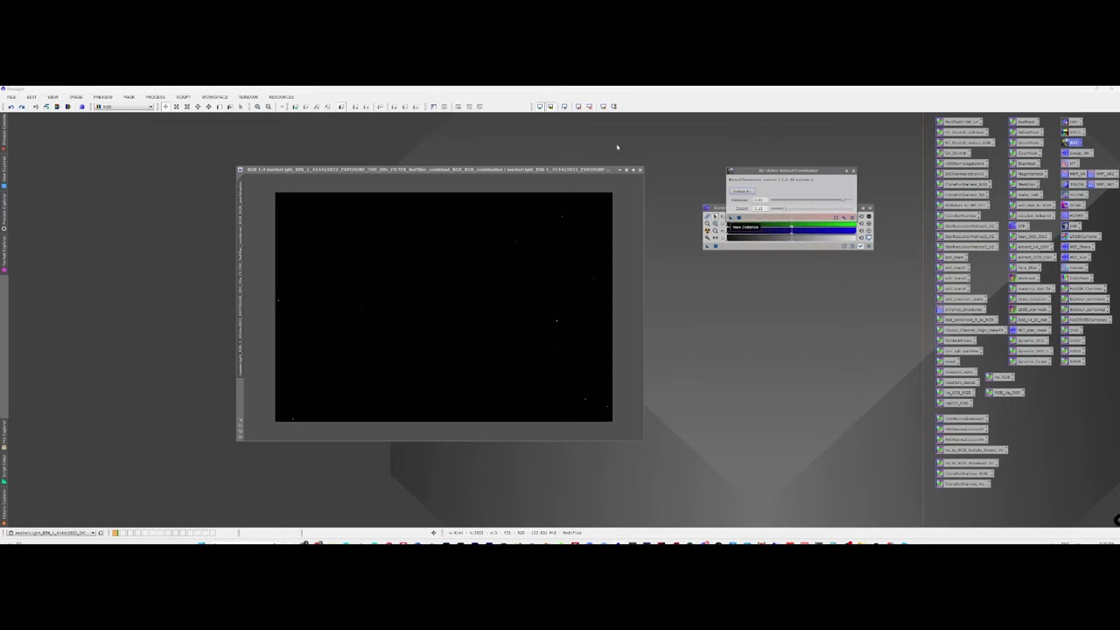
left_click(603, 106)
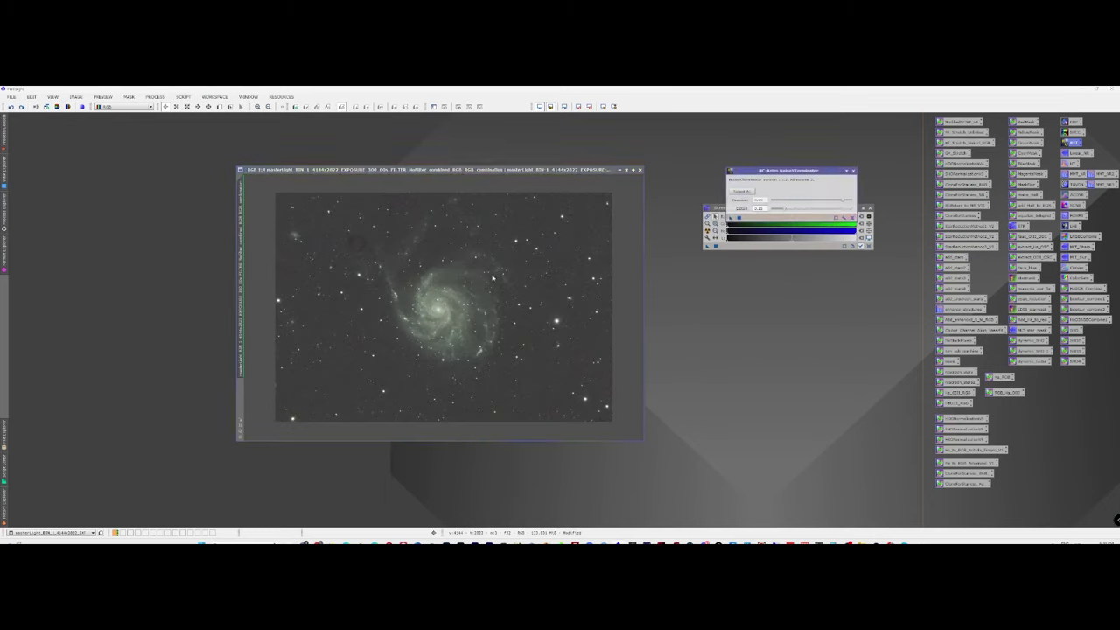
left_click_drag(493, 276, 492, 275)
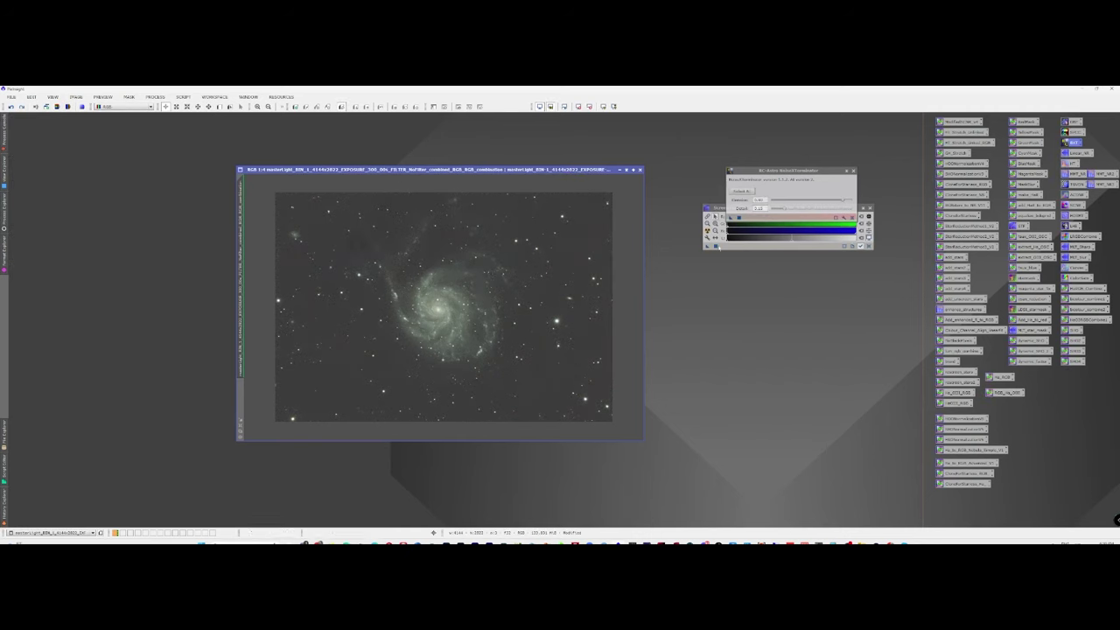
Inspect the denoised galaxy with a Ctrl+A auto-stretch, then reset it with Ctrl+F12
left_click(854, 170)
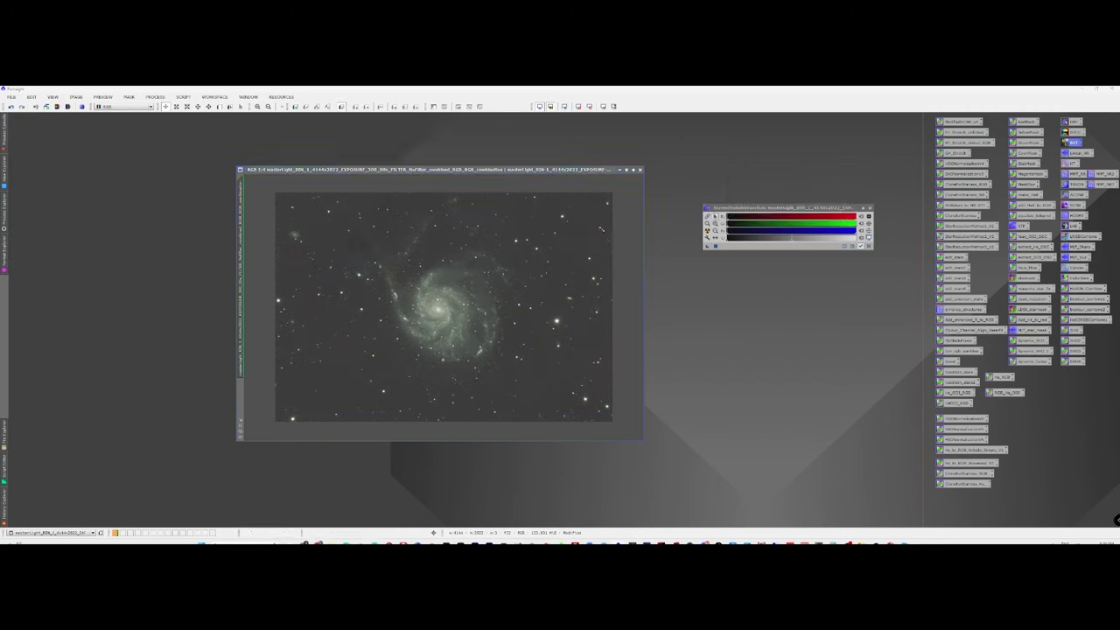
left_click(578, 106)
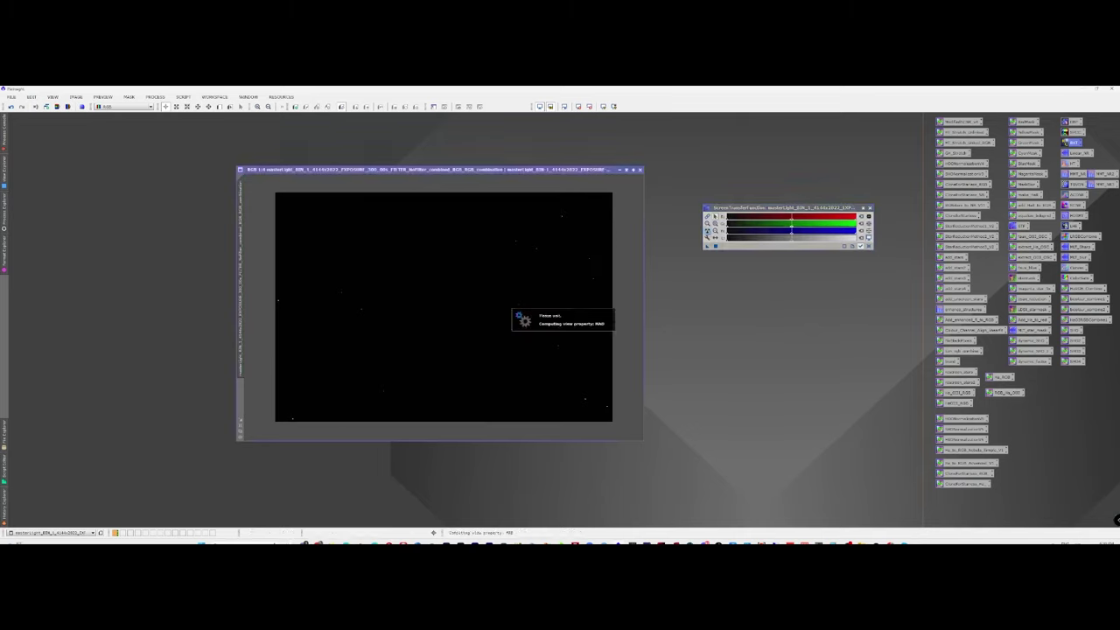
key("ctrl+a")
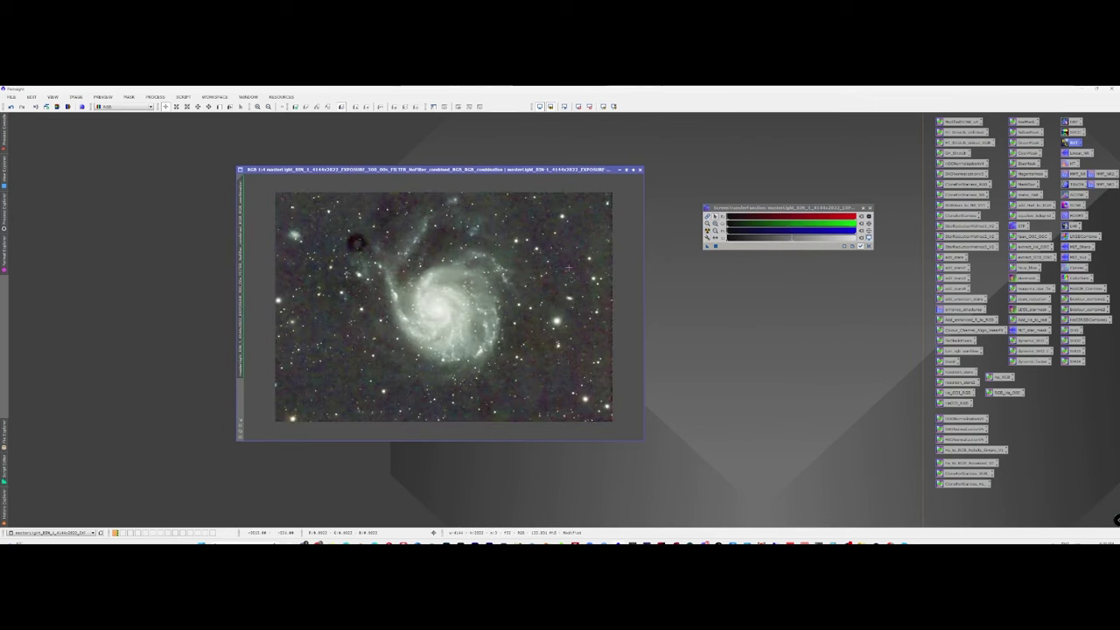
key("ctrl+F12")
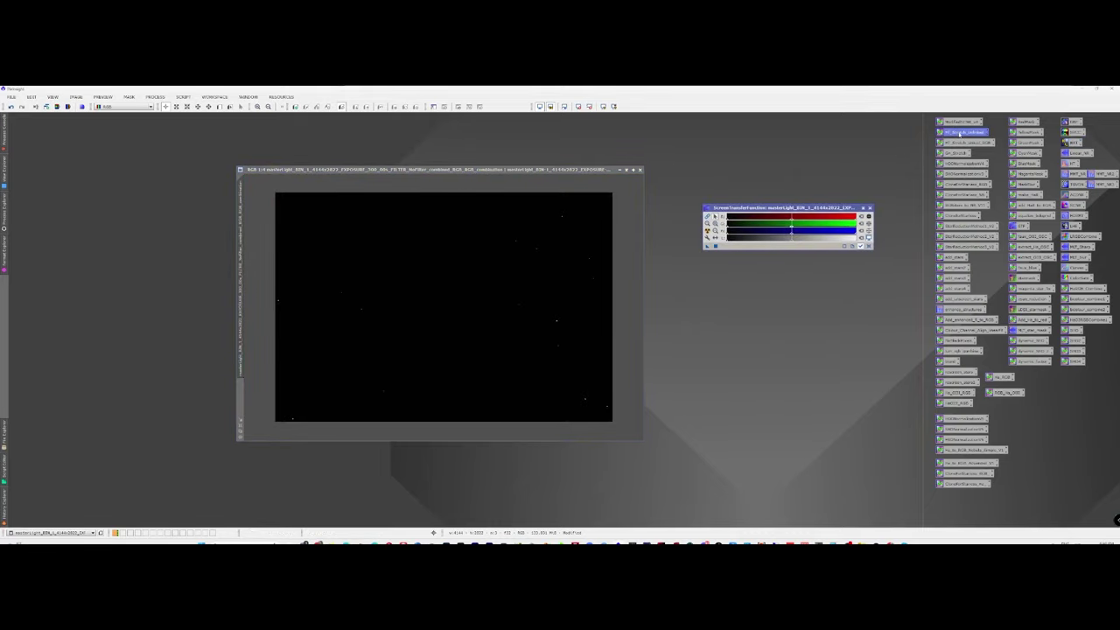
left_click_drag(960, 132, 428, 274)
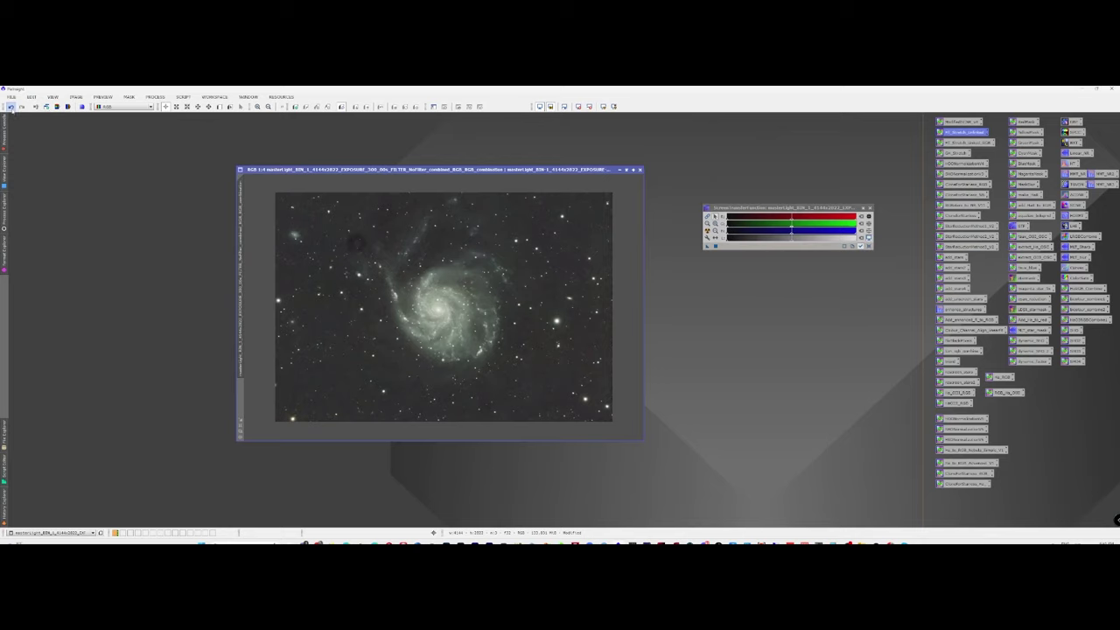
left_click(11, 106)
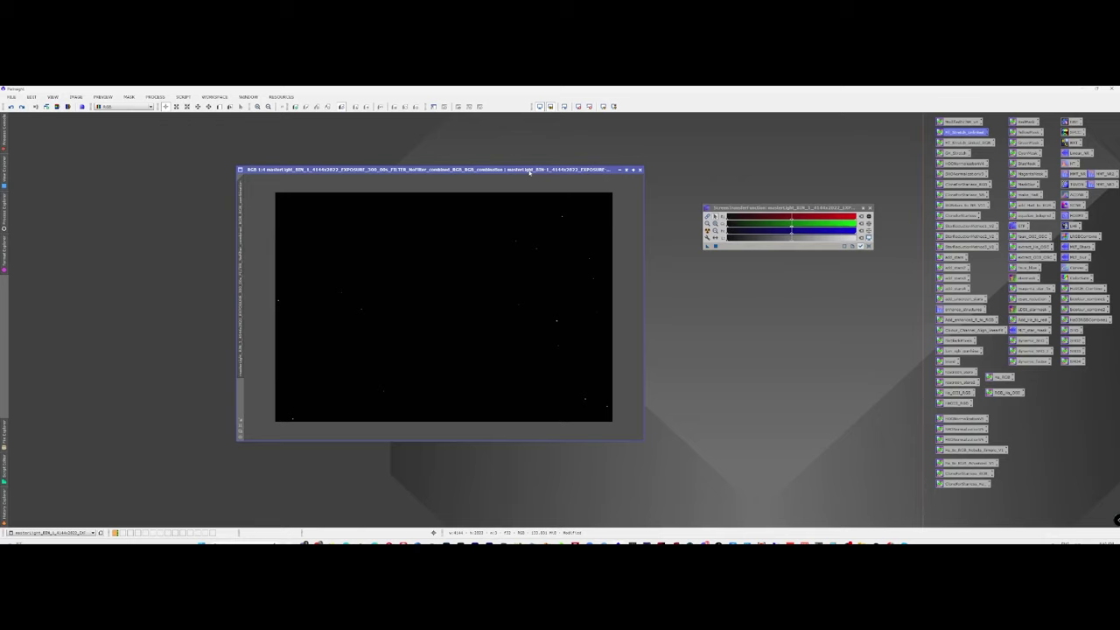
Apply a saved process icon, then run NoiseXTerminator from Process > NoiseReduction on the galaxy
left_click_drag(939, 133, 489, 235)
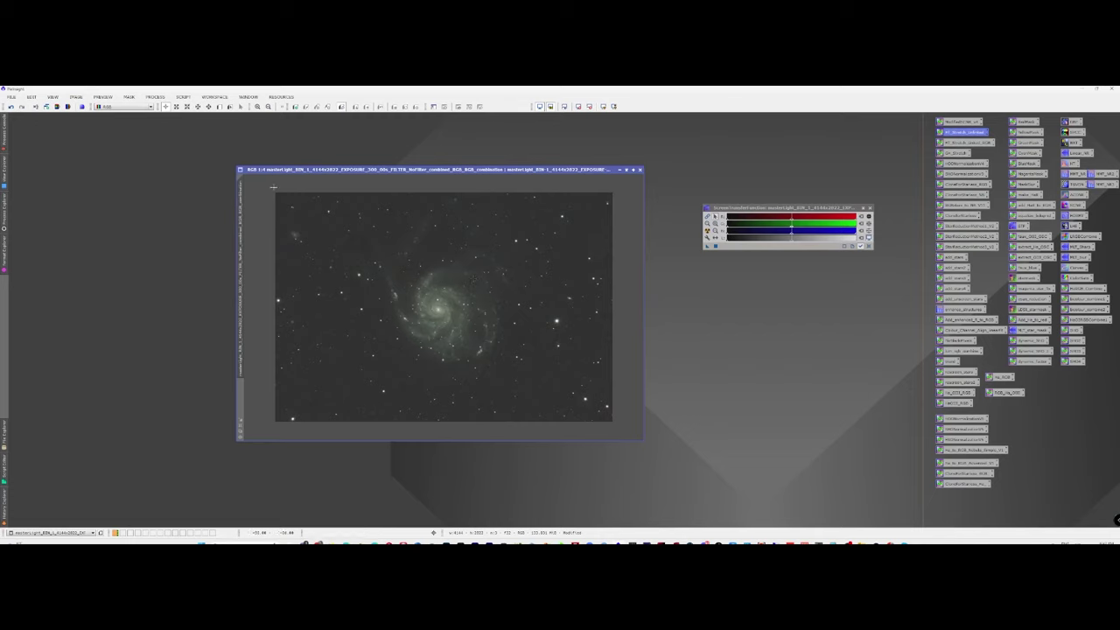
left_click(155, 96)
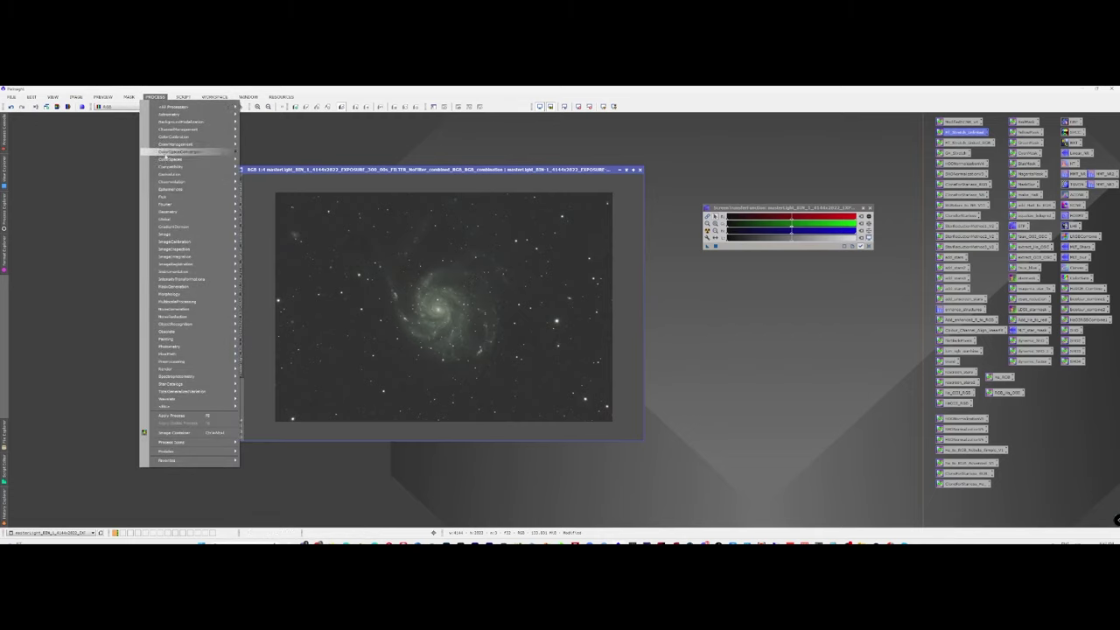
mouse_move(188, 316)
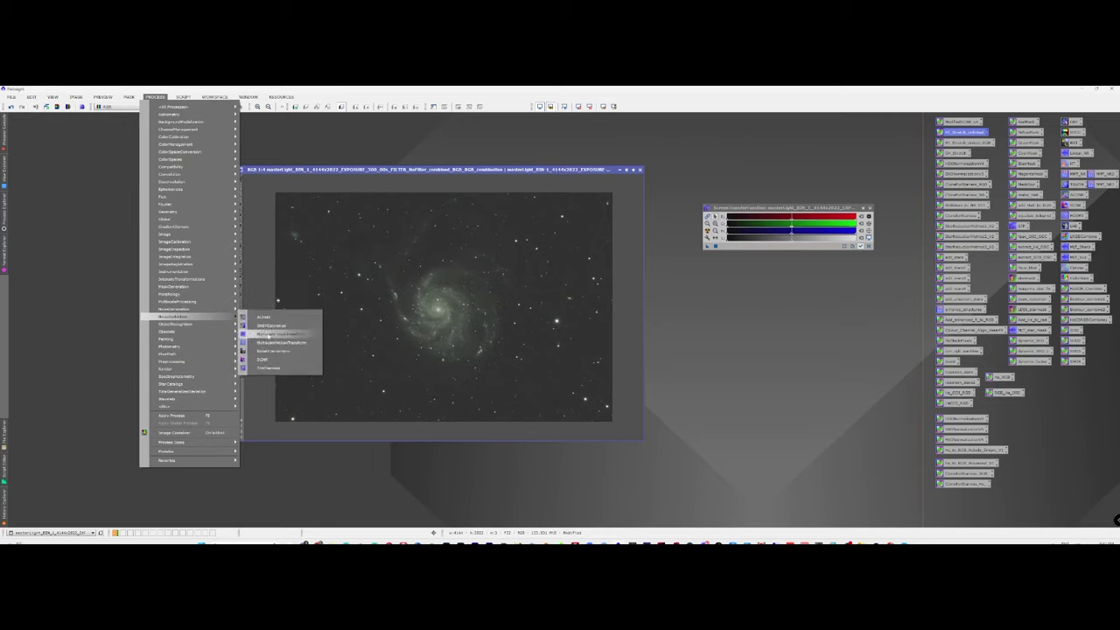
left_click(276, 356)
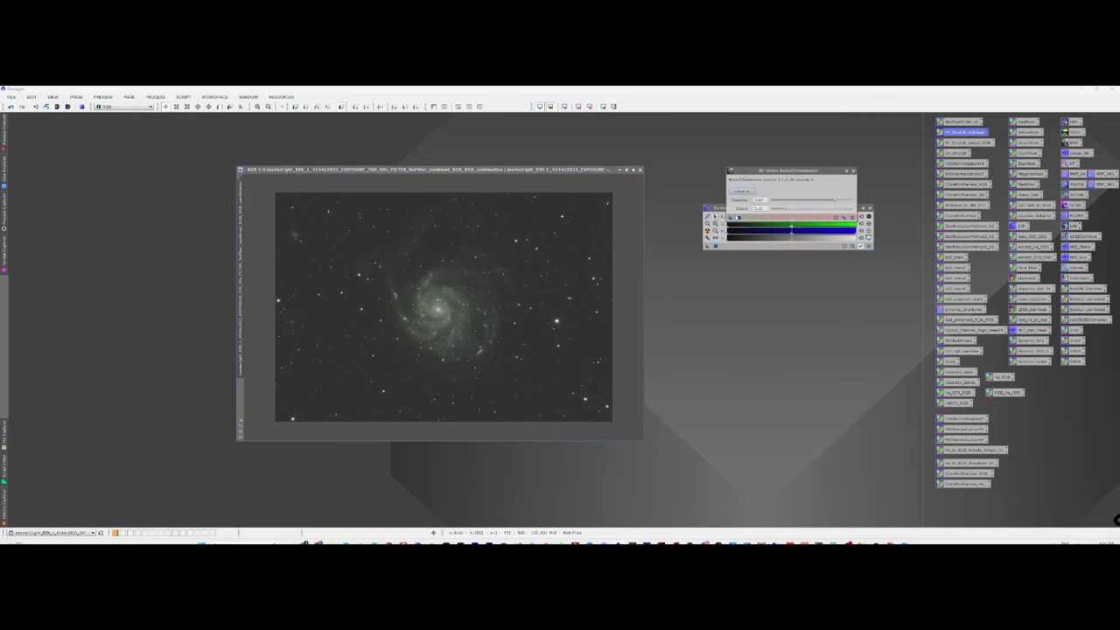
left_click_drag(731, 218, 530, 274)
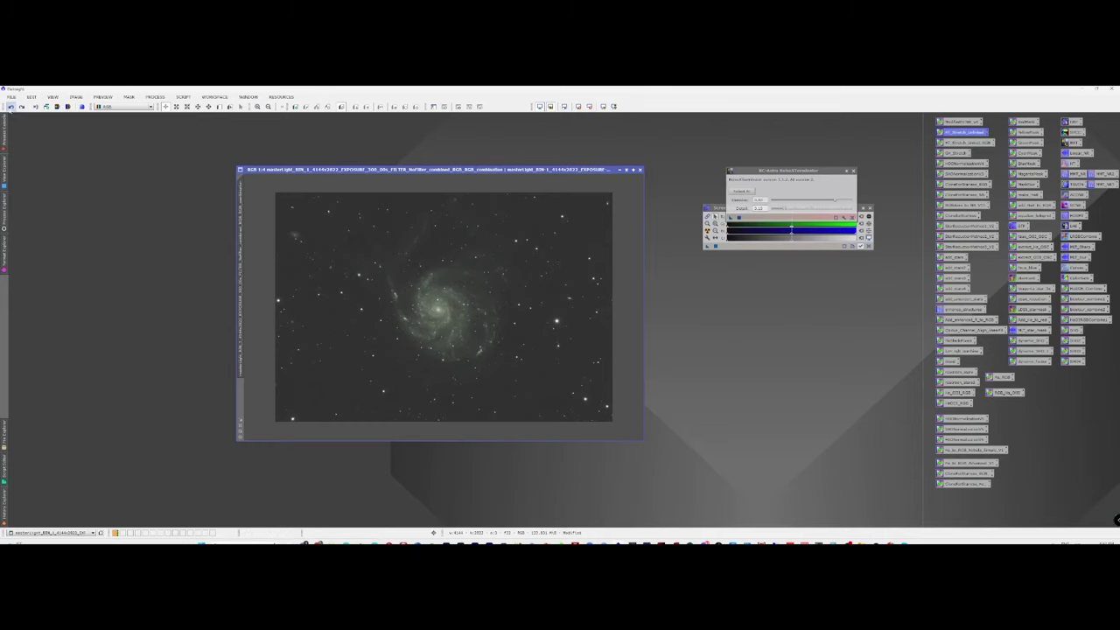
Undo the previous noise reduction and re-apply the STF auto-stretch to the linear image
left_click(11, 107)
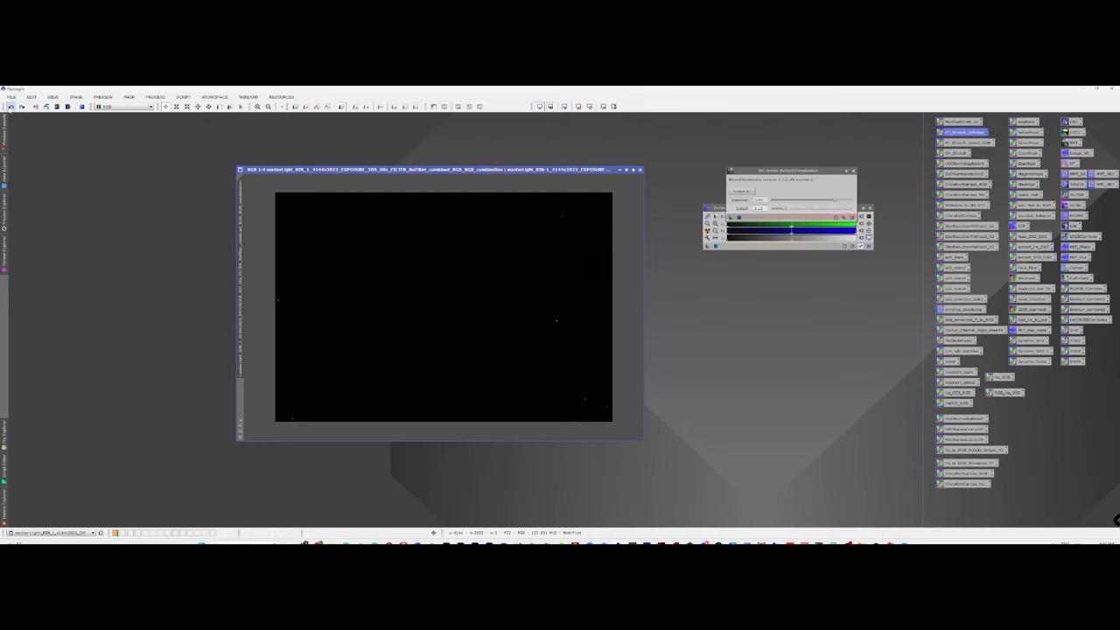
left_click(603, 106)
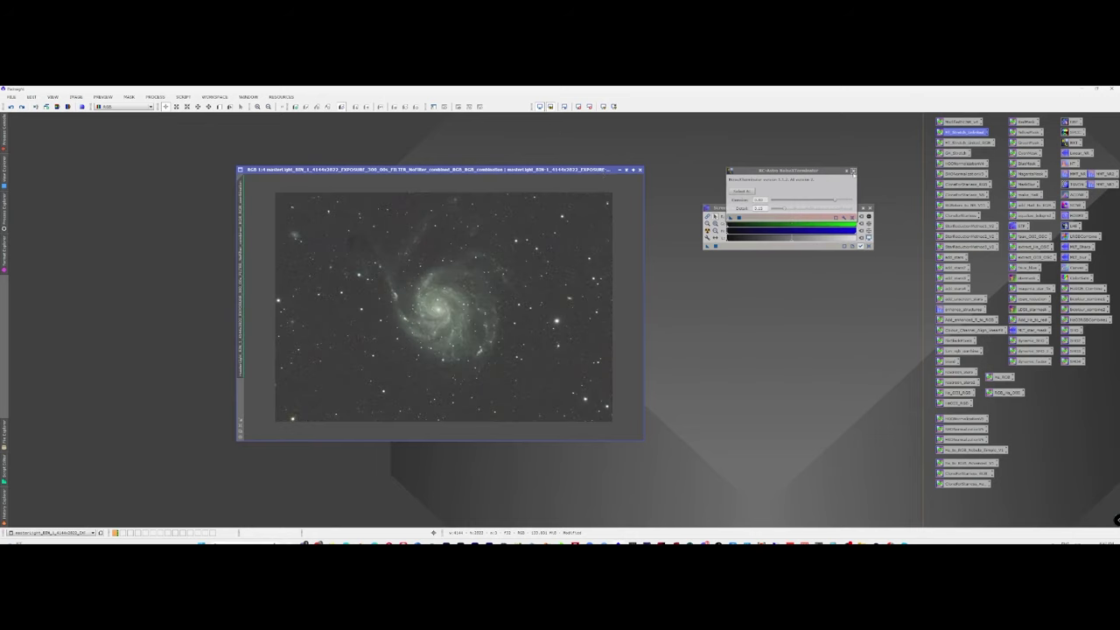
left_click(853, 171)
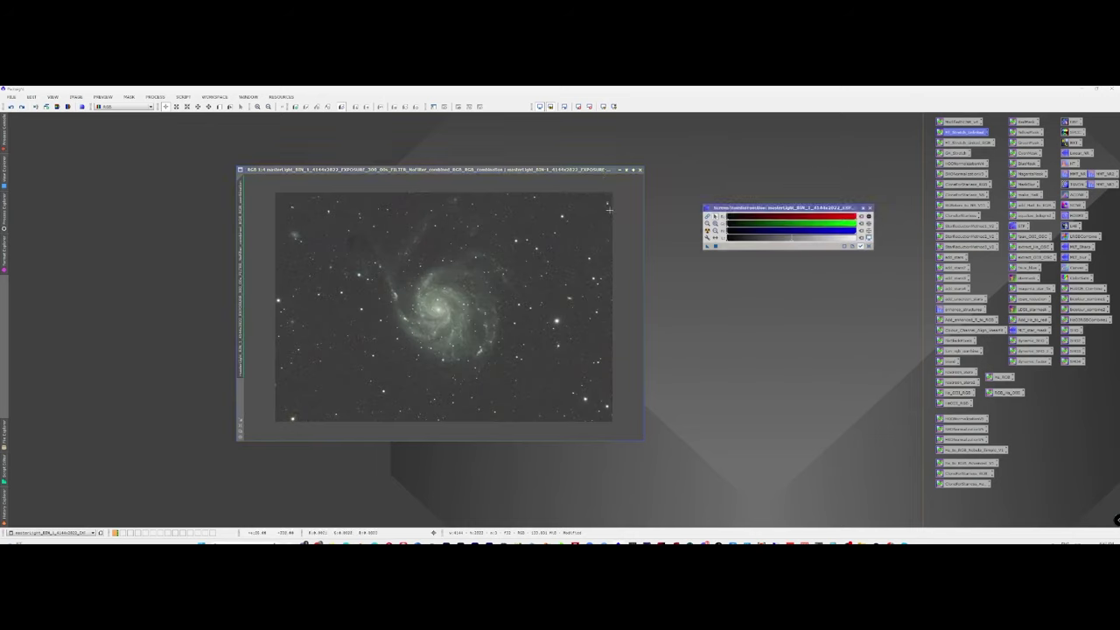
left_click(578, 106)
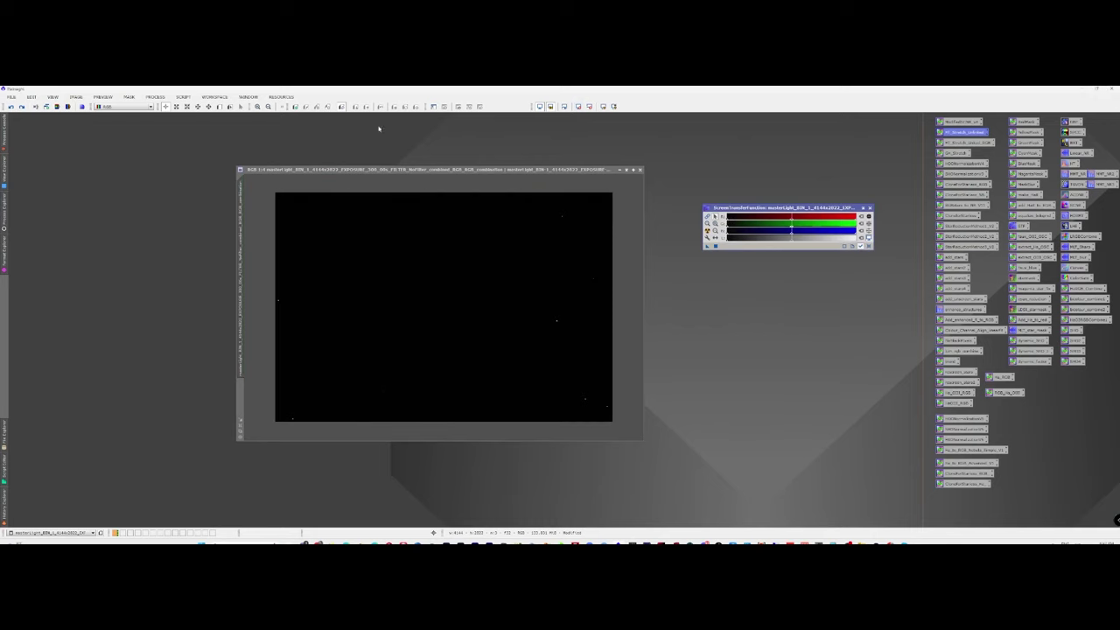
left_click(602, 106)
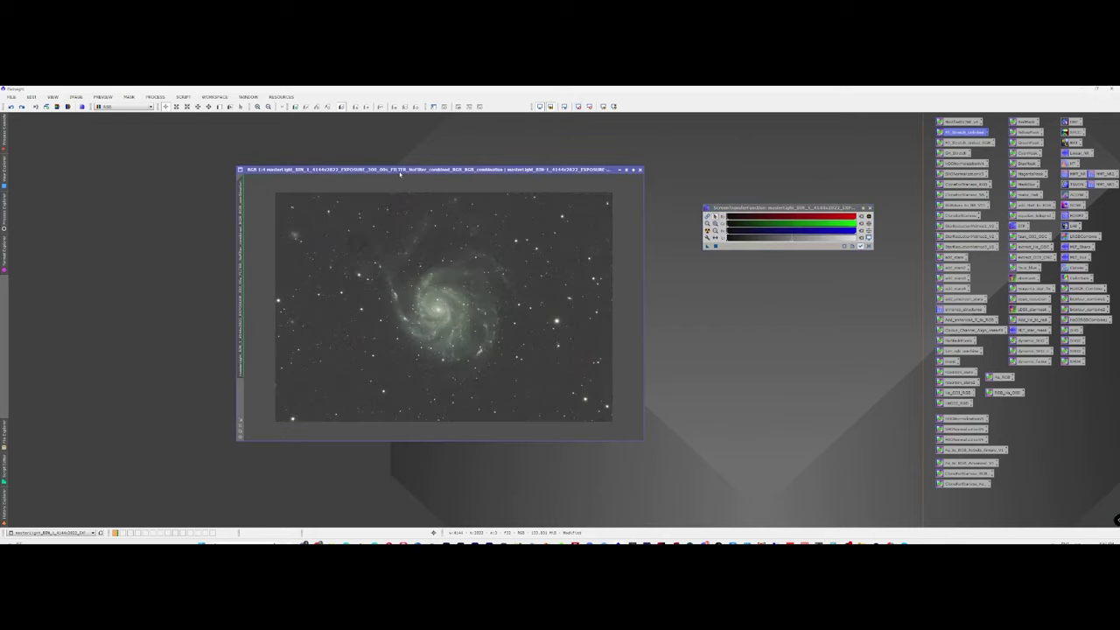
Run NoiseXTerminator again from Process > NoiseReduction on the galaxy image
left_click(155, 96)
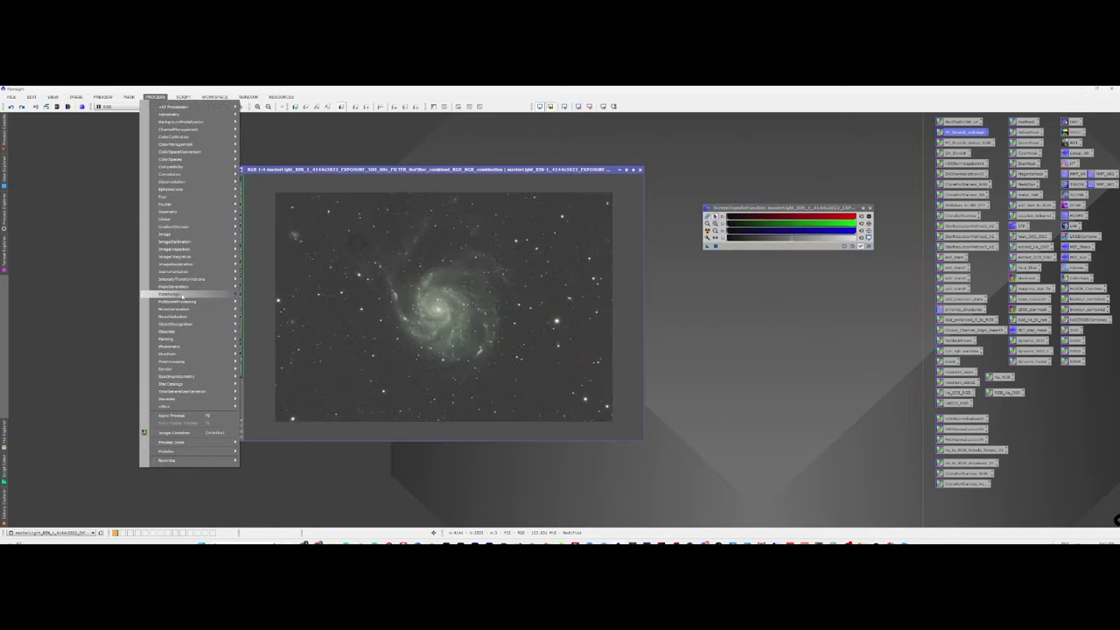
mouse_move(188, 316)
left_click(271, 326)
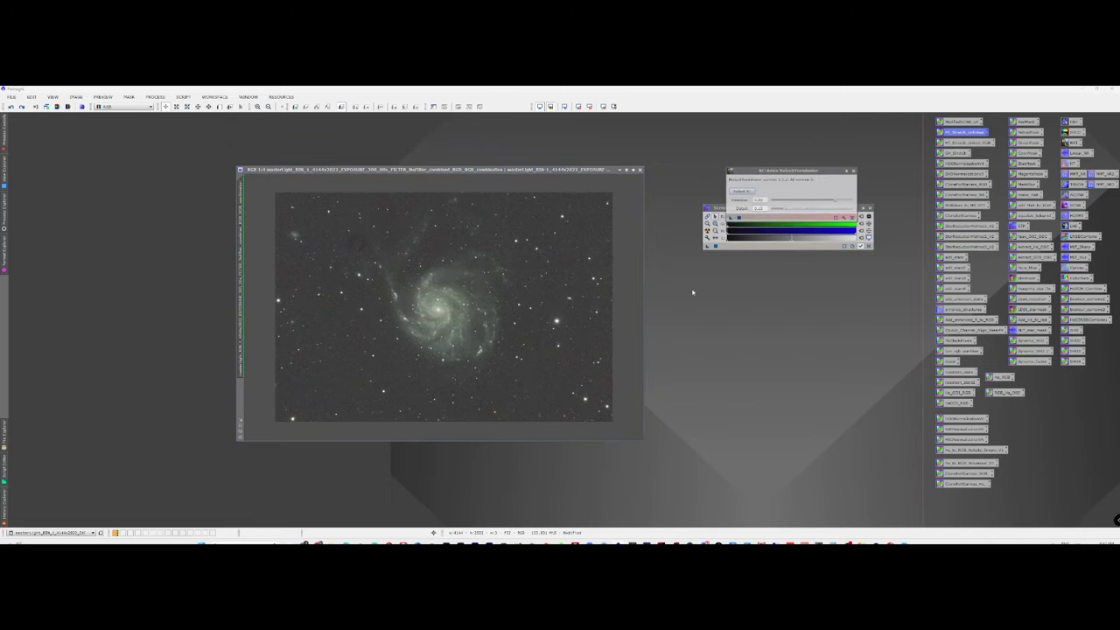
left_click_drag(729, 221, 519, 263)
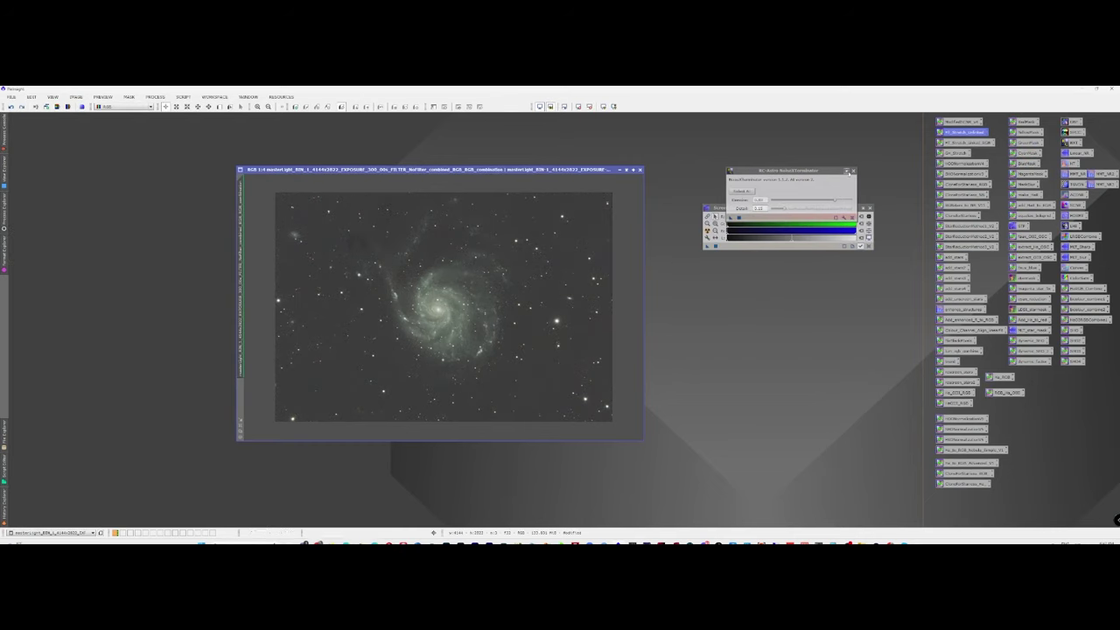
Open the saved HistogramTransformation on the galaxy image with a Real-Time Preview
left_click(847, 171)
double_click(1071, 163)
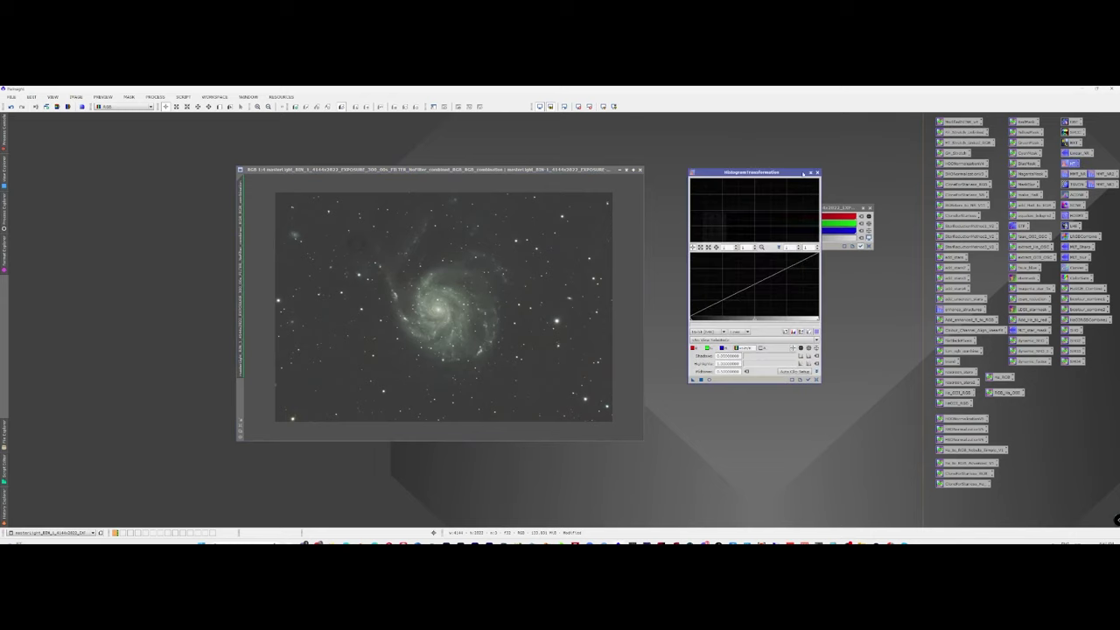
left_click_drag(799, 174, 808, 173)
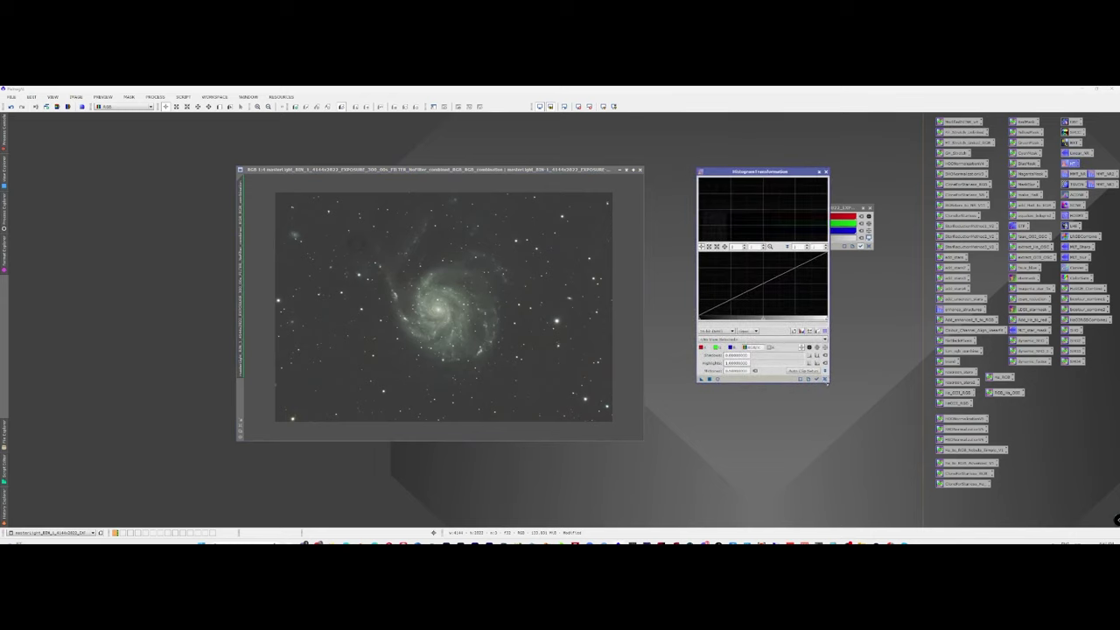
left_click_drag(826, 383, 825, 372)
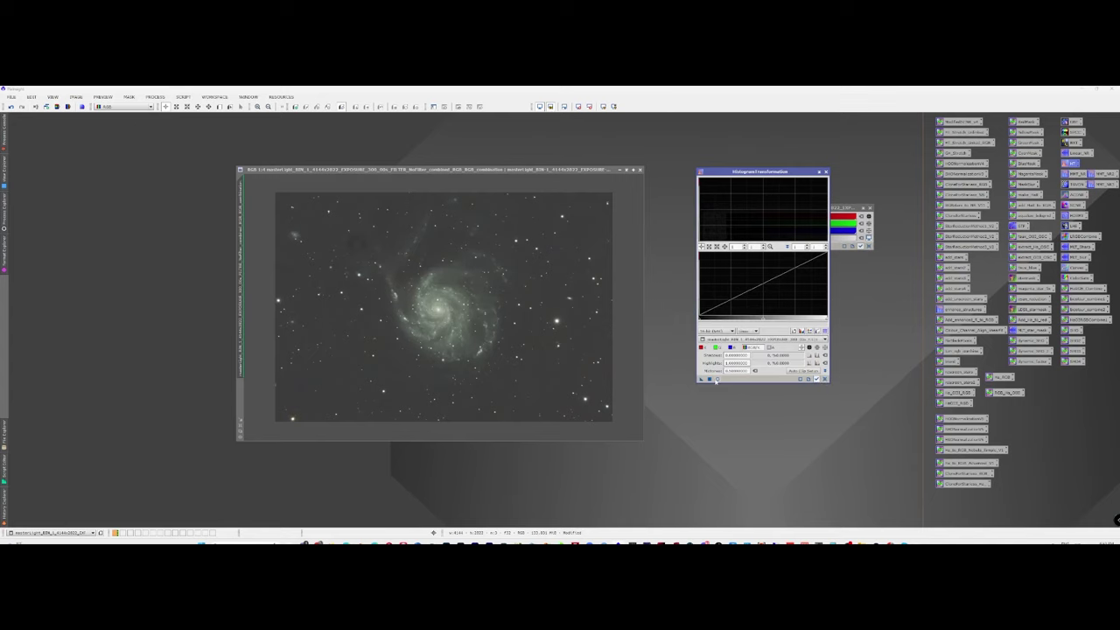
left_click(716, 379)
Clip the shadows to about 0.0354 and apply the histogram stretch to the galaxy image
left_click_drag(764, 320, 703, 320)
left_click_drag(701, 379, 543, 306)
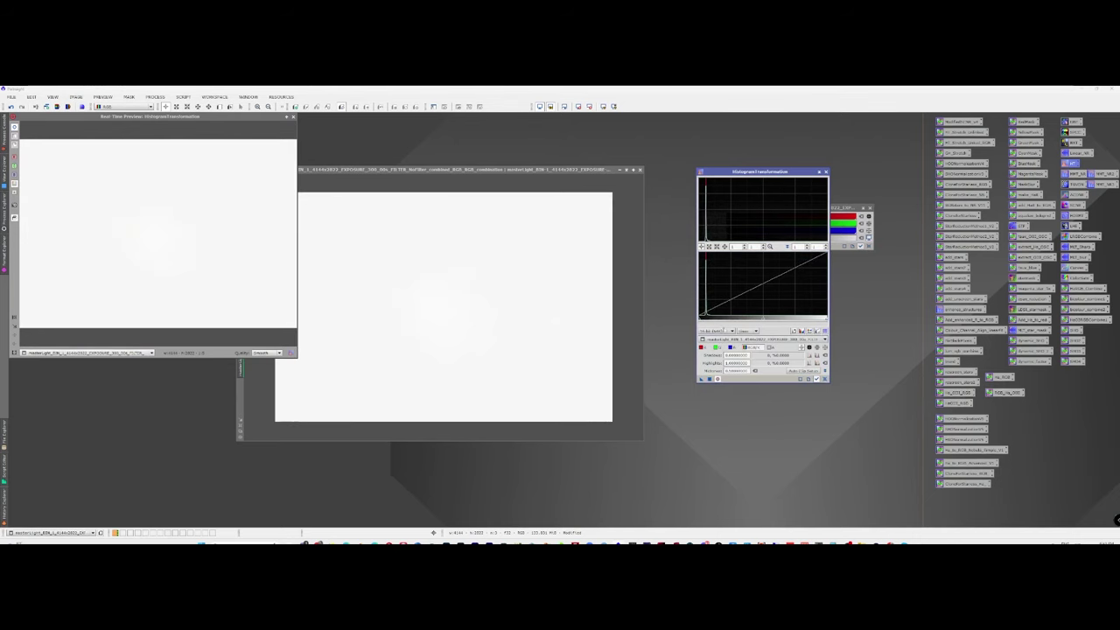
left_click(580, 106)
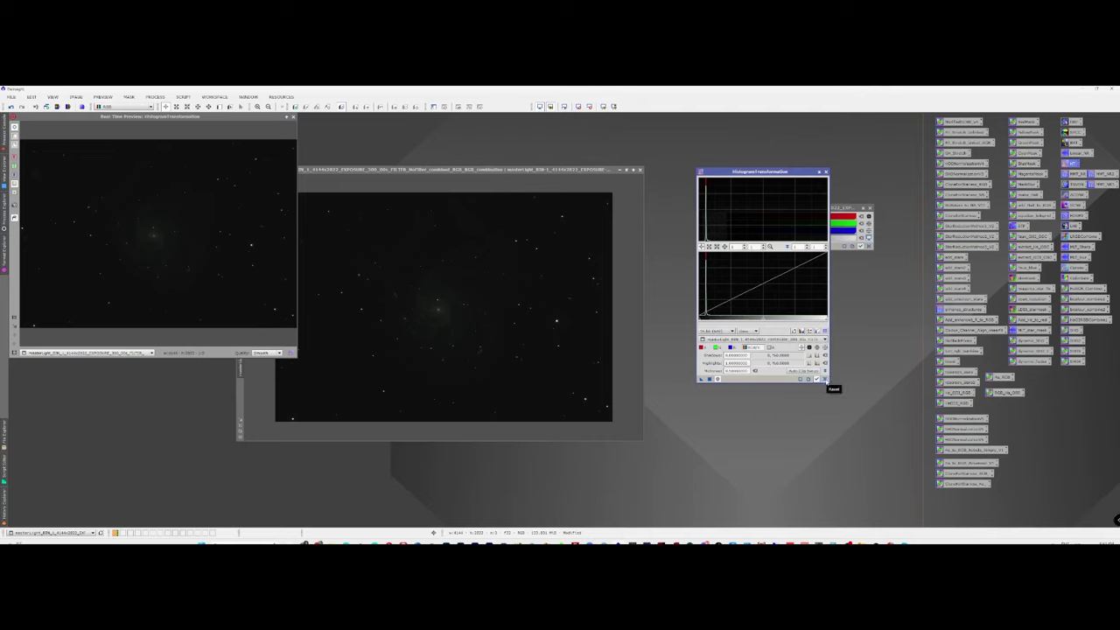
mouse_move(701, 320)
left_mouse_down()
mouse_move(719, 317)
mouse_move(706, 316)
left_mouse_up()
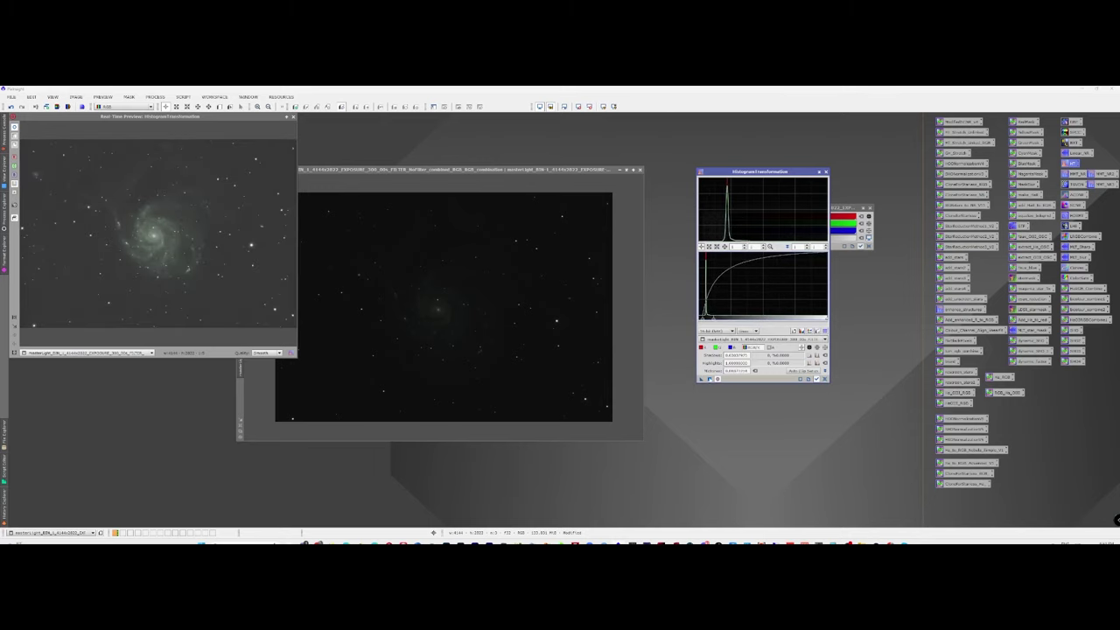
left_click(709, 378)
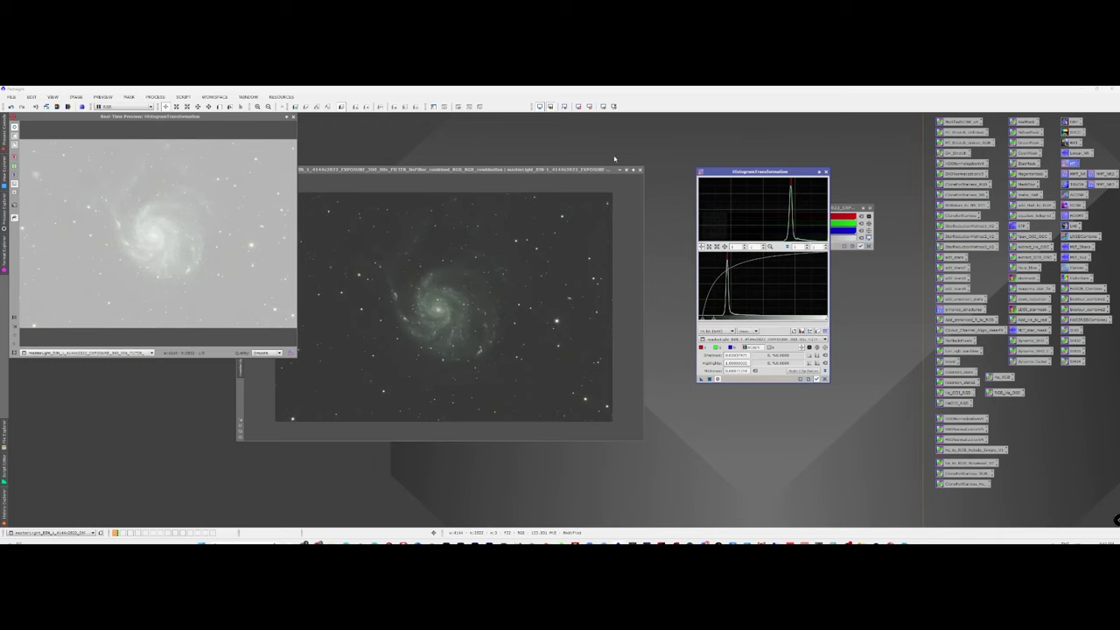
left_click(292, 115)
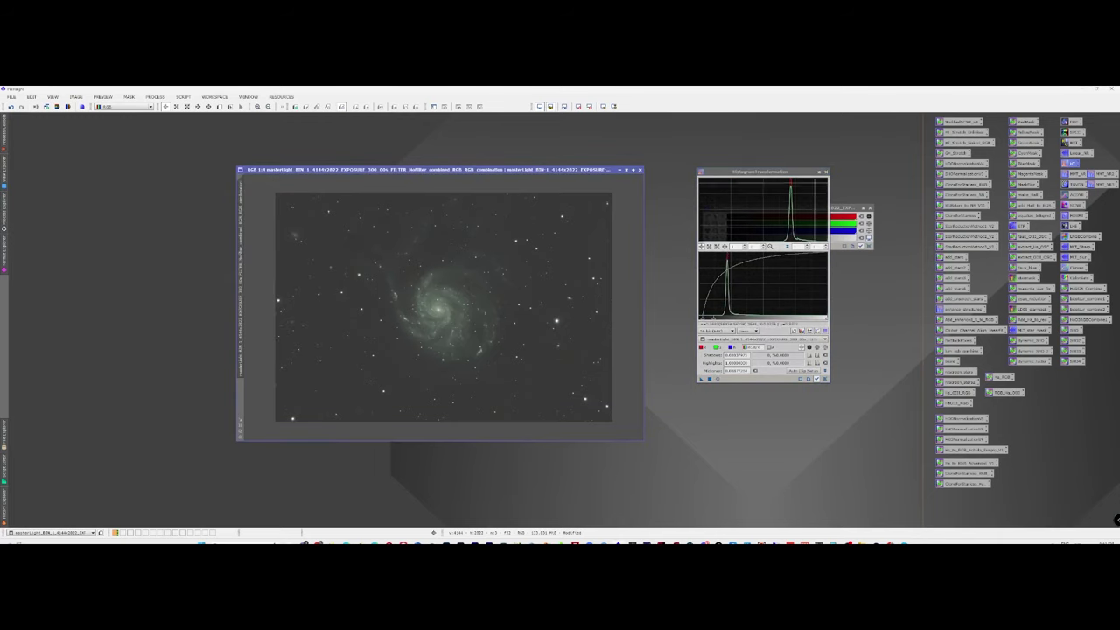
left_click(819, 171)
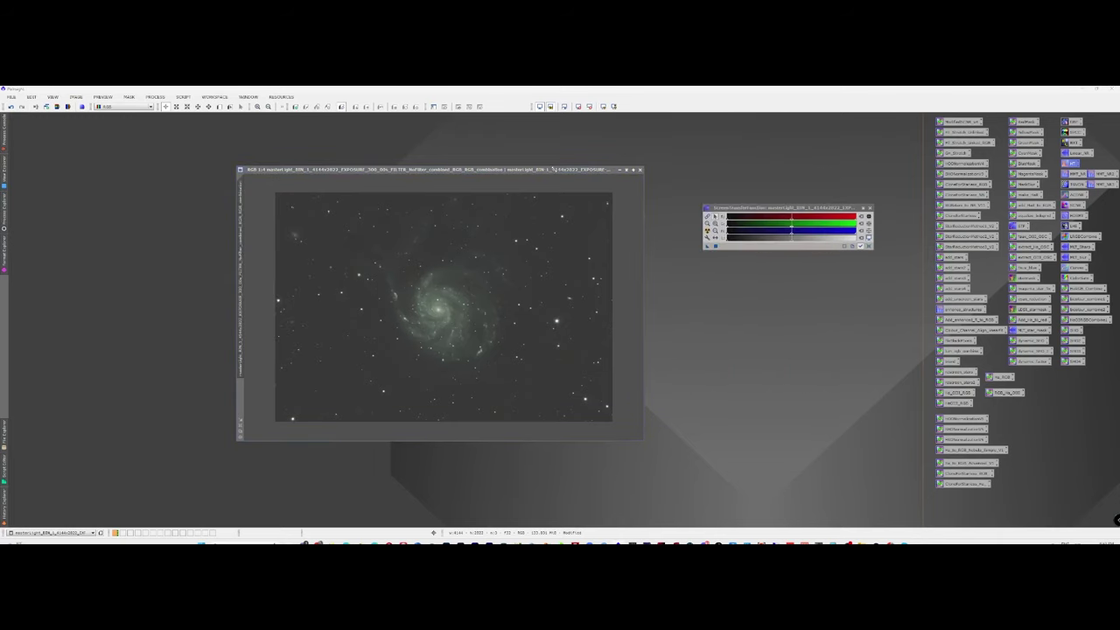
left_click_drag(553, 168, 560, 163)
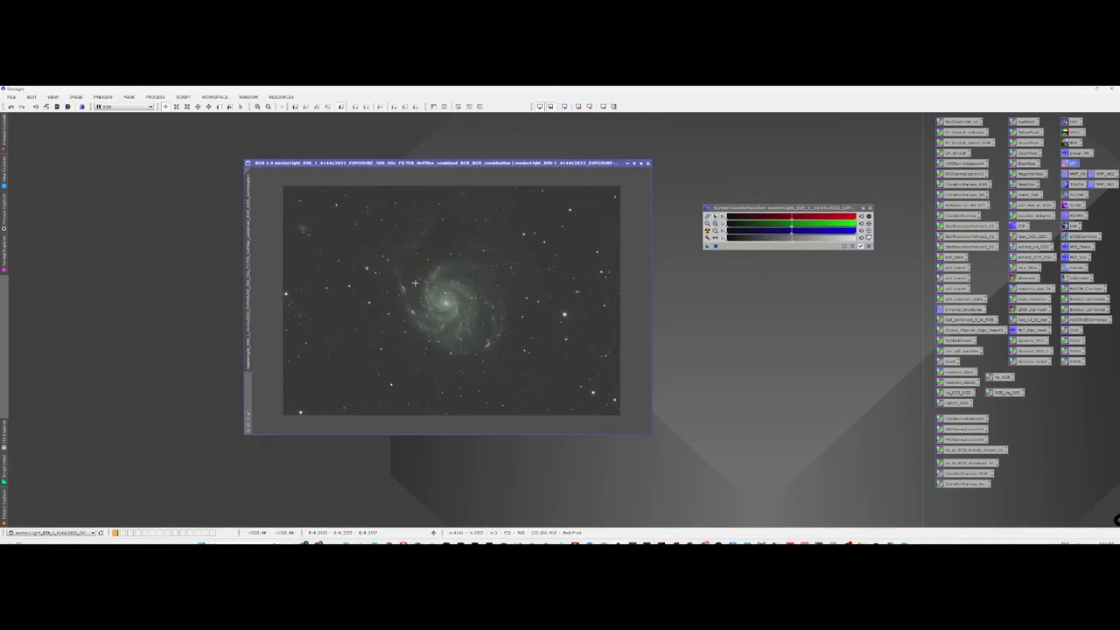